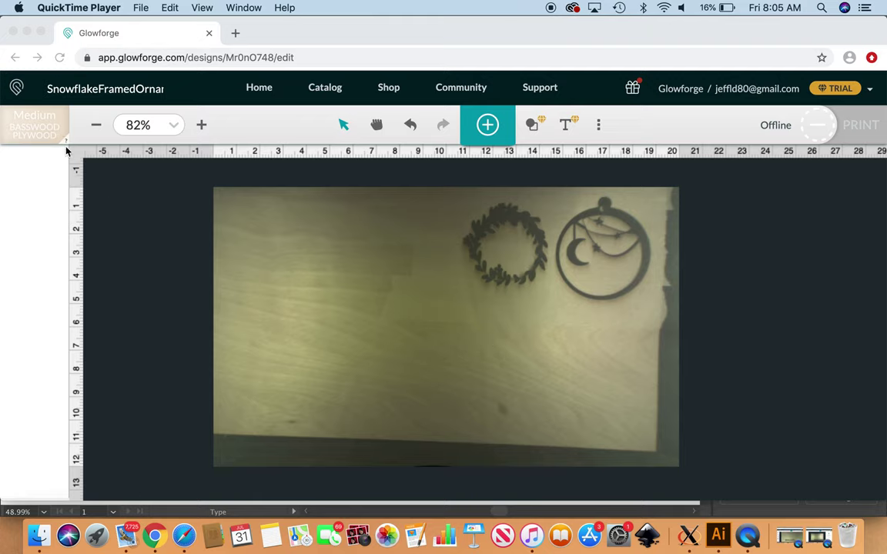
Keep Medium Basswood Plywood as the material.
click(44, 135)
click(44, 135)
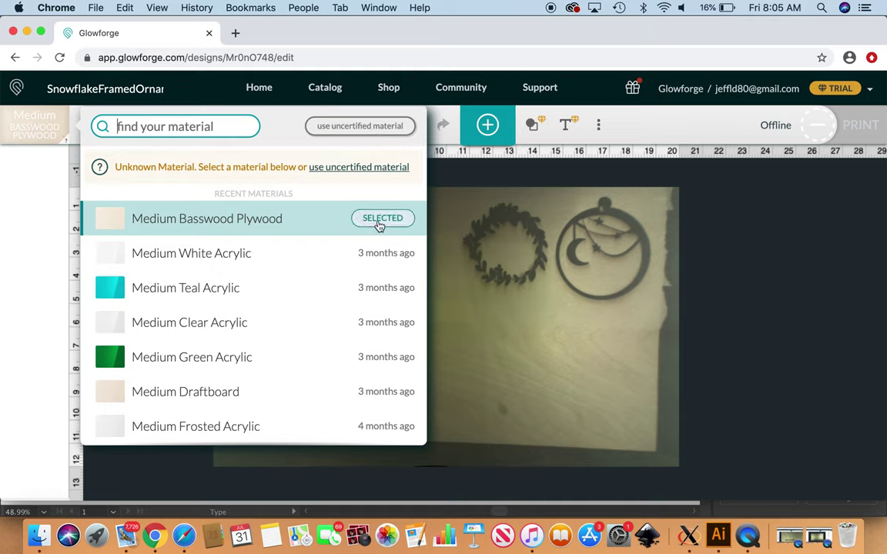
click(378, 223)
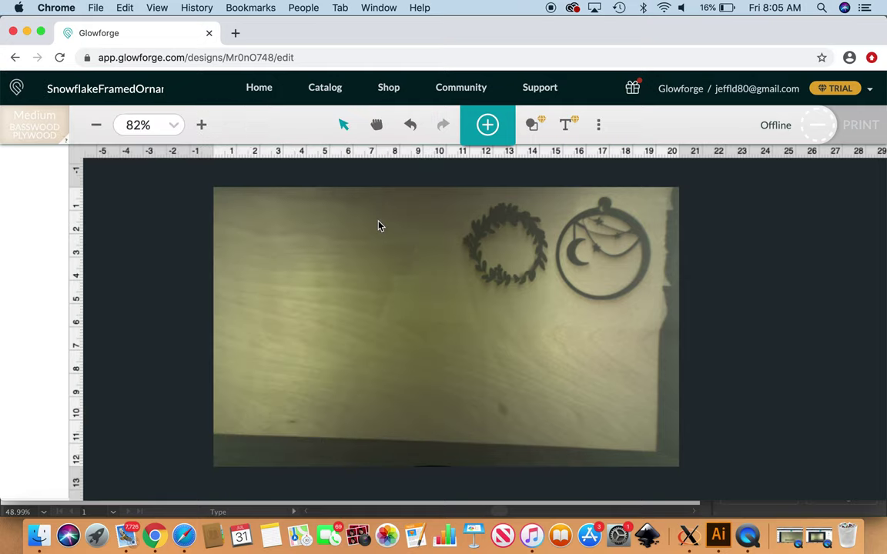
Upload the SnowflakeFramedOrnament SVG onto the basswood bed.
click(491, 126)
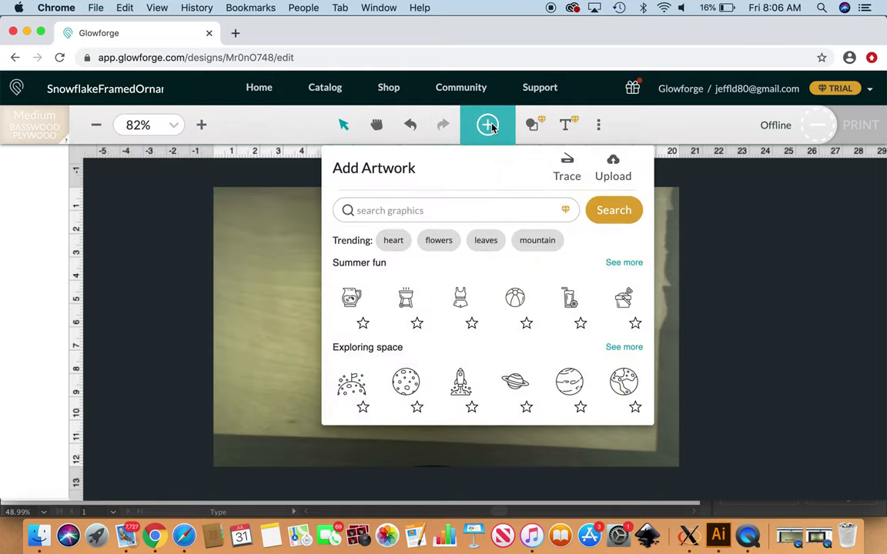
click(614, 171)
scroll(501, 235, down, 3)
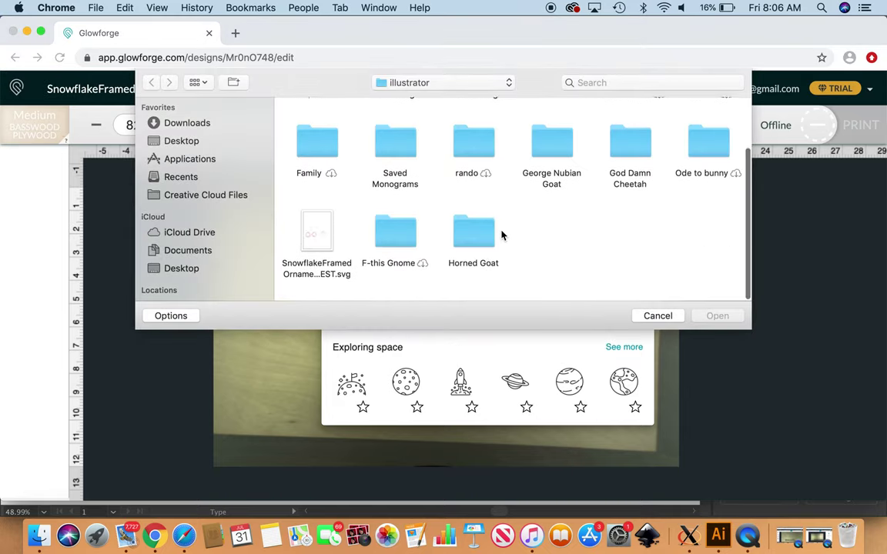
click(316, 242)
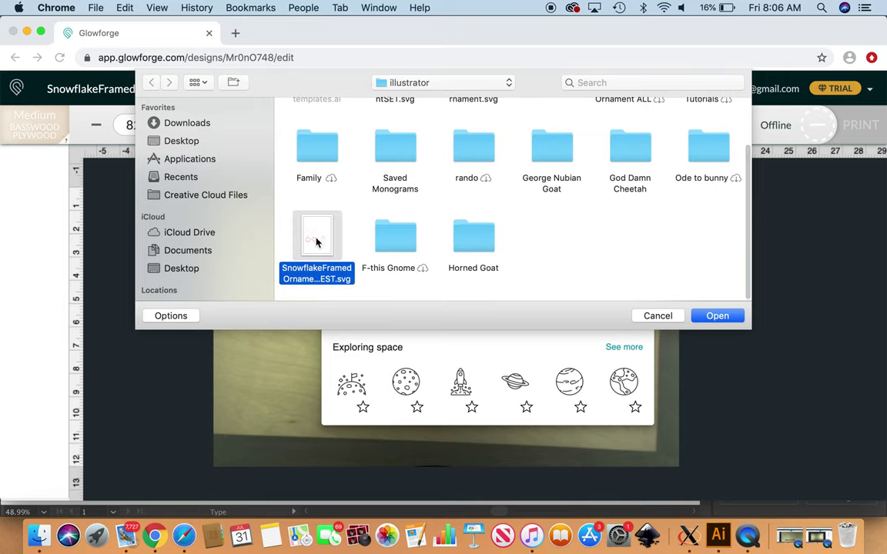
click(717, 316)
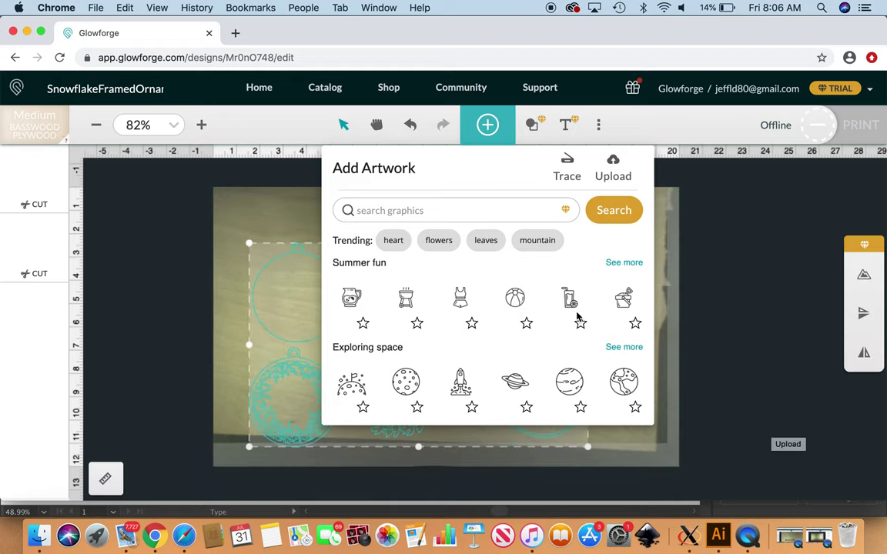
click(774, 302)
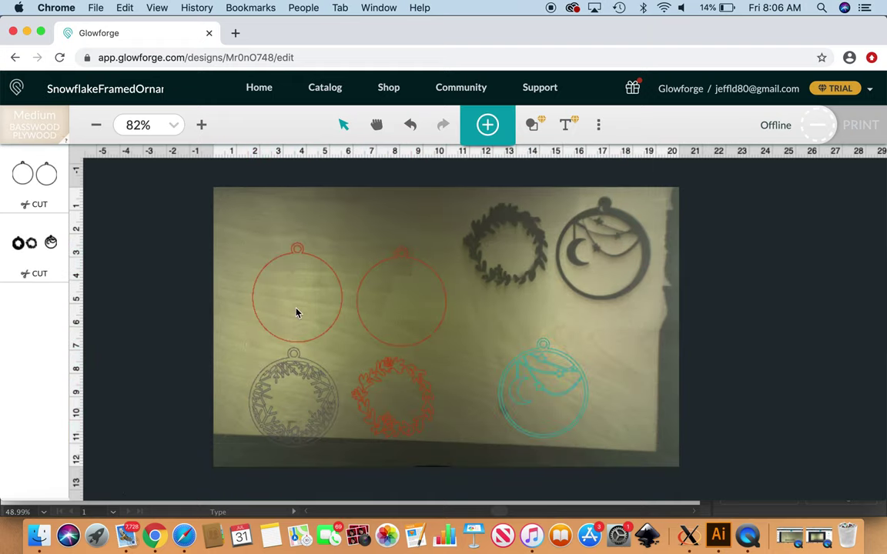
Reposition the three plain ornament frames, one to the top-left and one to the centre.
click(433, 278)
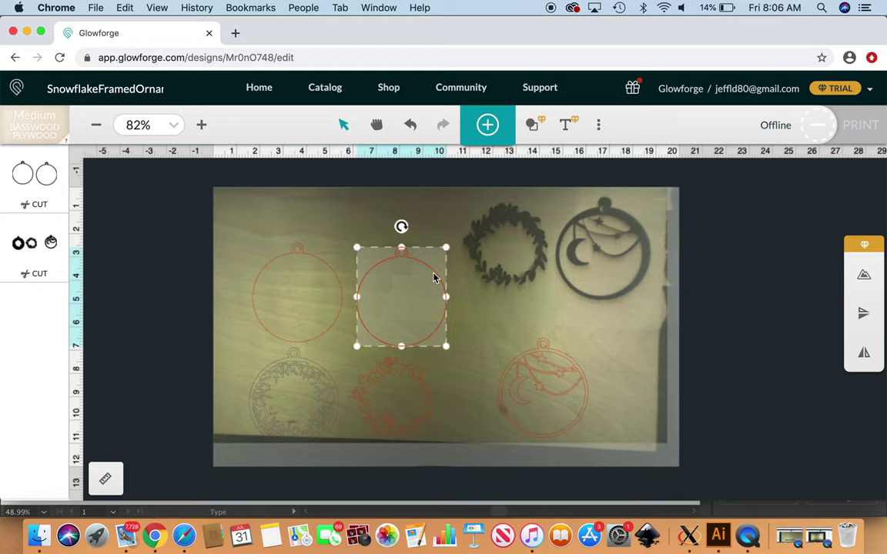
drag(433, 278, 438, 283)
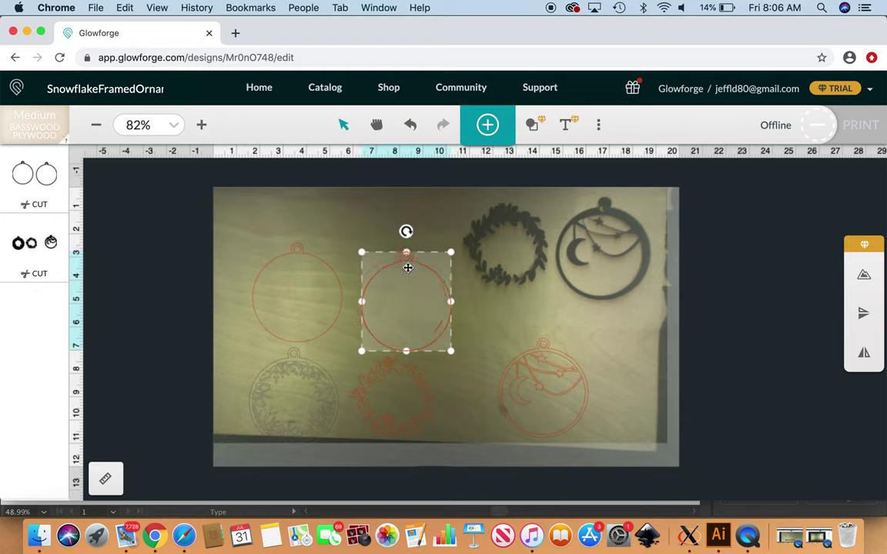
drag(406, 274, 521, 255)
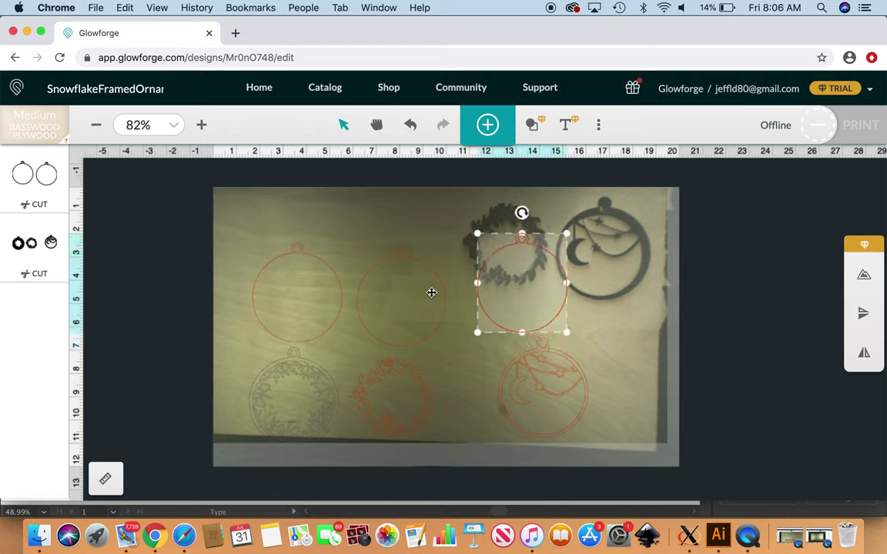
drag(305, 257, 279, 212)
drag(424, 265, 390, 217)
drag(531, 277, 282, 329)
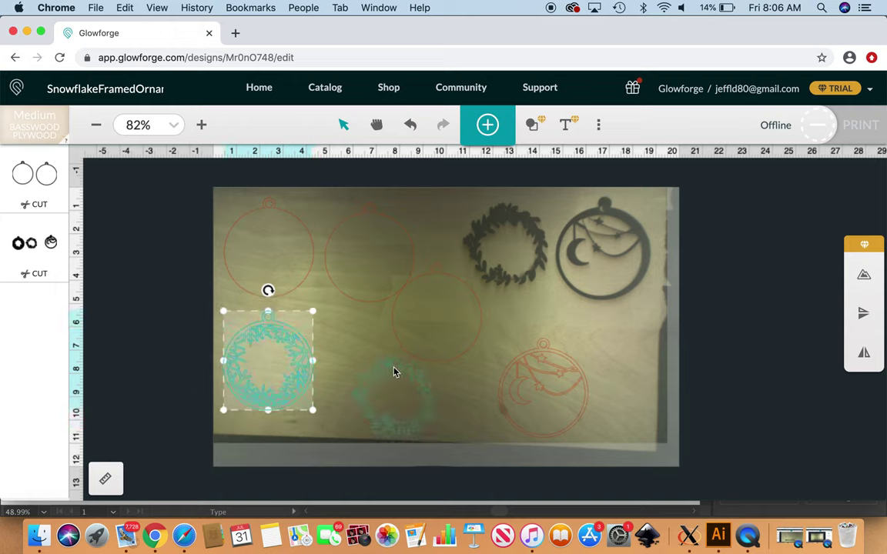
Move the wreath and moon ornaments up and left into the bottom row, undoing an accidental wreath resize.
click(394, 368)
drag(365, 355, 363, 354)
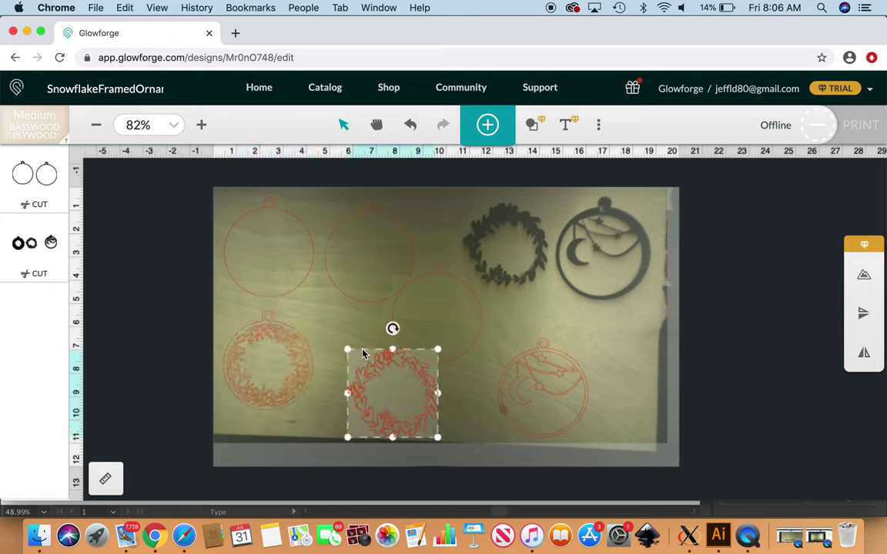
key(super+z)
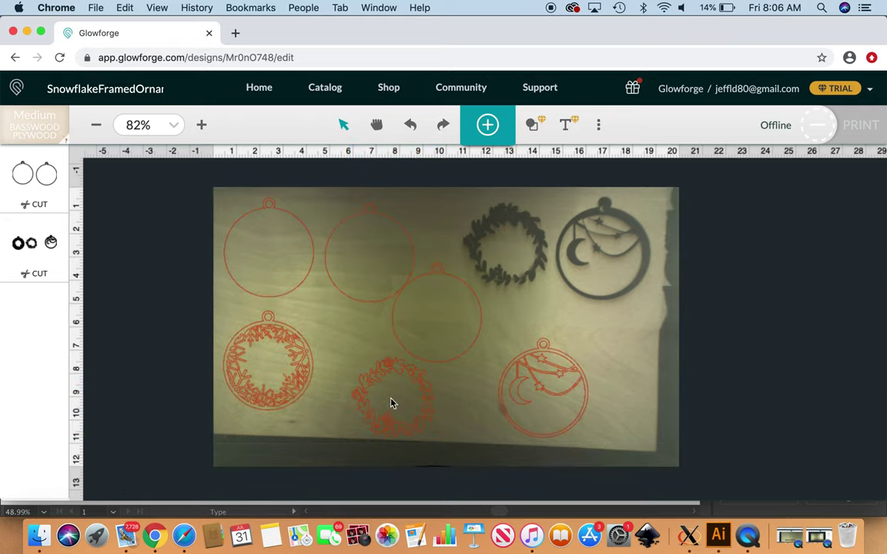
click(376, 381)
drag(384, 390, 356, 377)
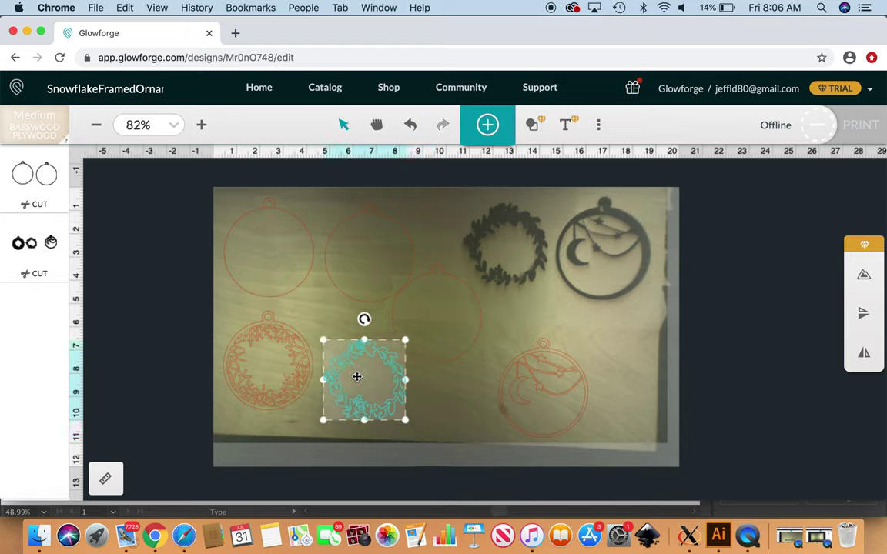
click(528, 391)
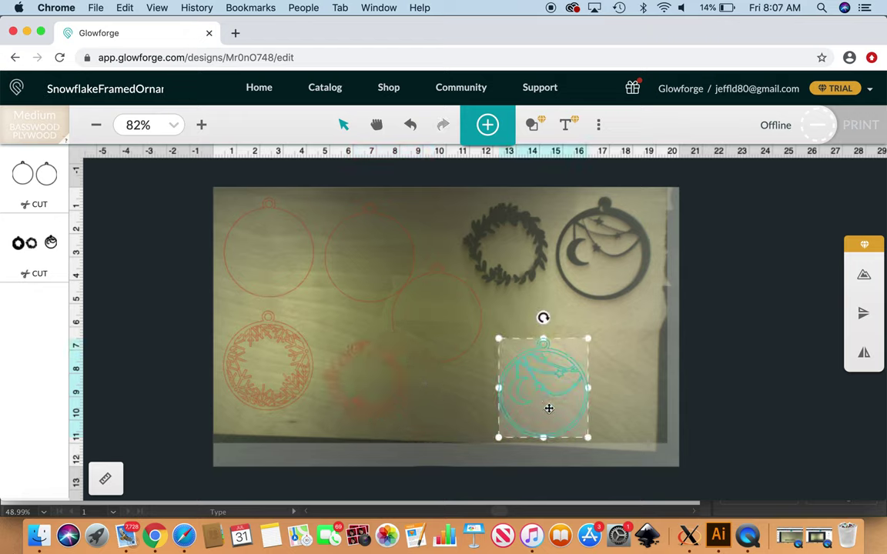
drag(549, 408, 539, 375)
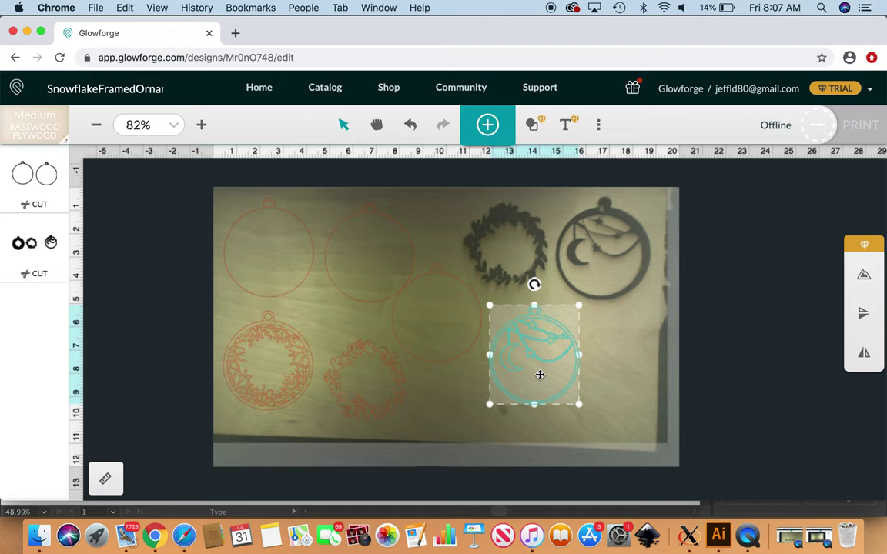
click(449, 399)
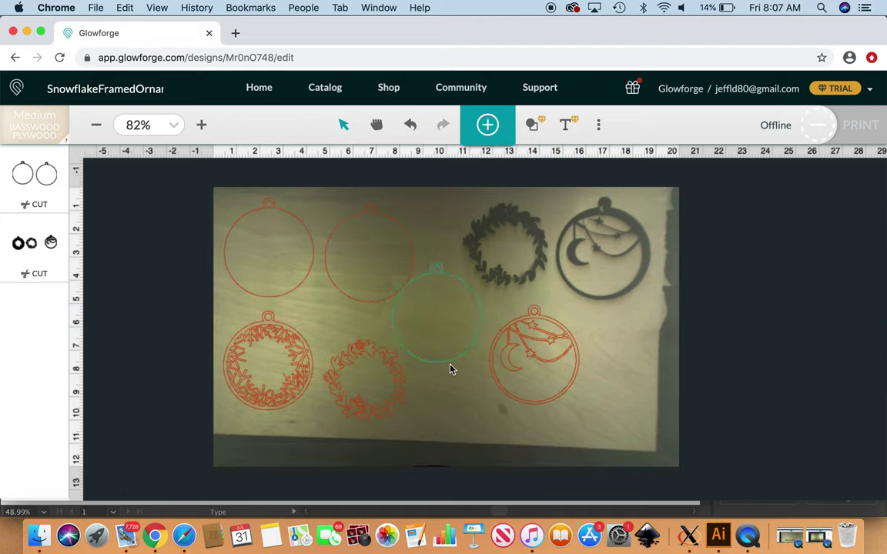
click(451, 368)
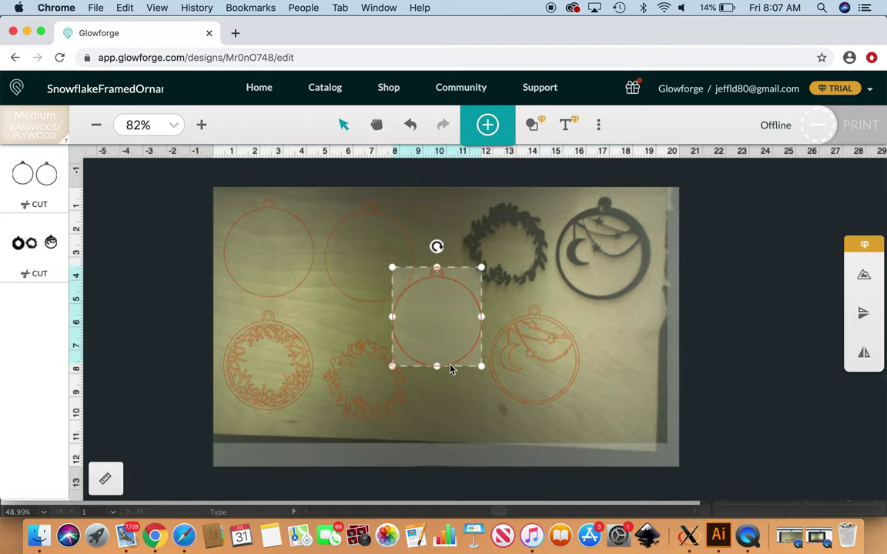
click(460, 397)
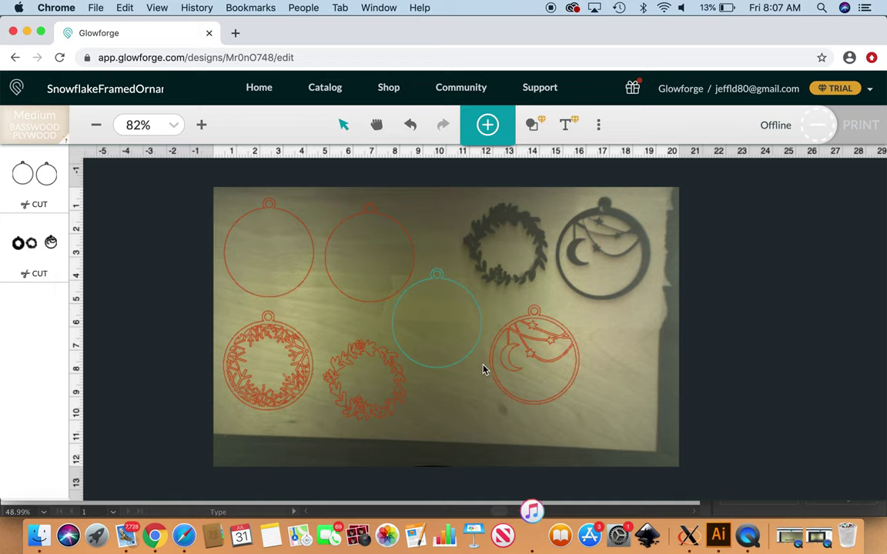
Add a new Vidaloka engrave text object on the centre plain frame and start editing its wording.
scroll(481, 362, up, 1)
scroll(481, 365, up, 3)
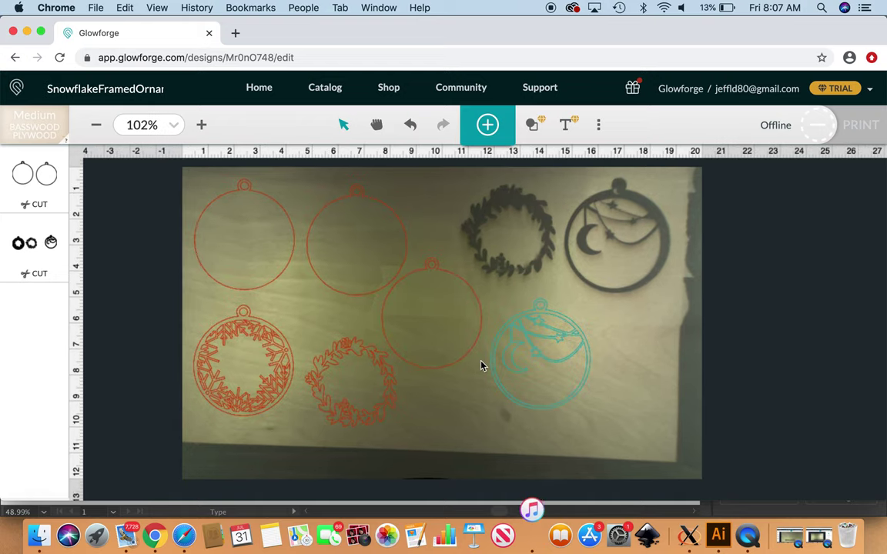
scroll(481, 365, up, 2)
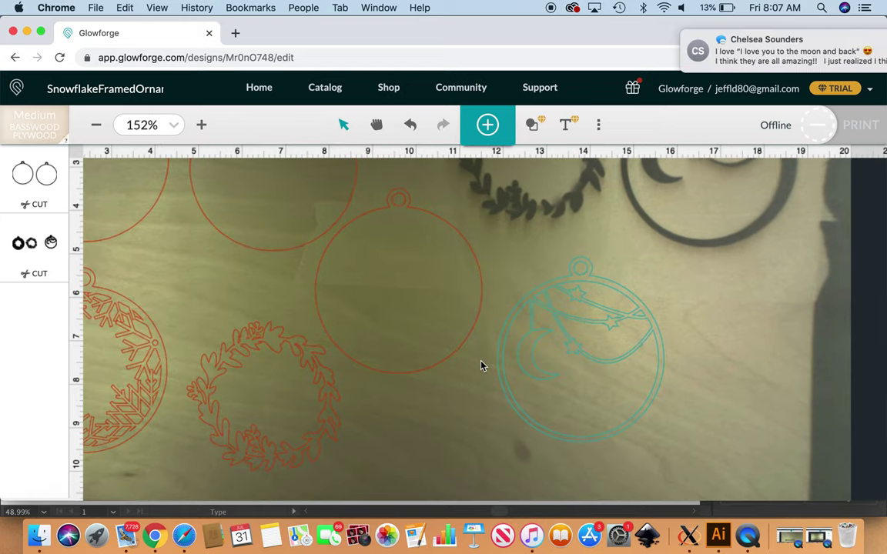
mouse_move(852, 43)
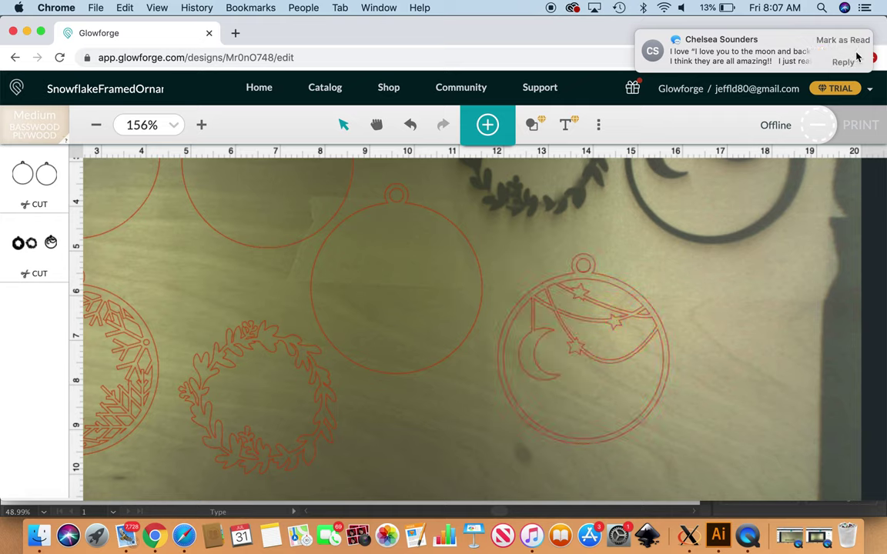
click(851, 42)
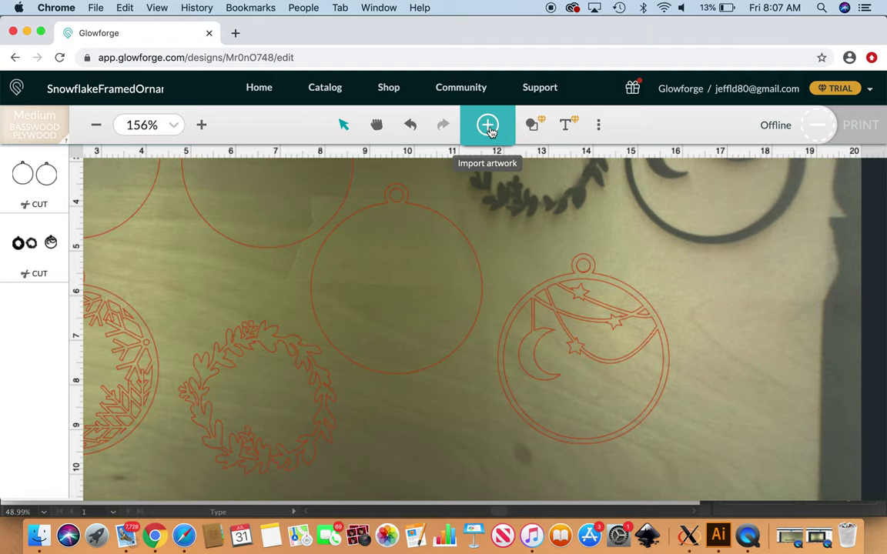
click(566, 127)
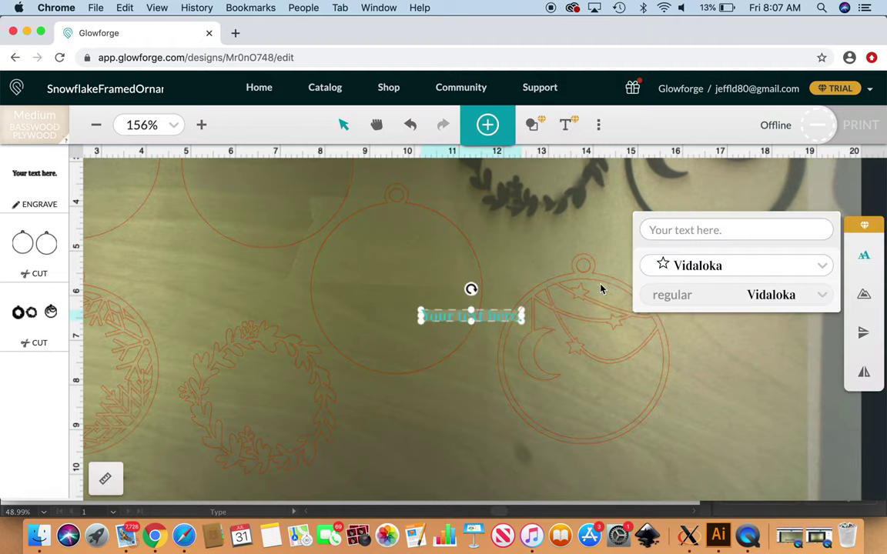
click(694, 230)
Change the engrave text's wording to 'Our First Christmas'.
text(Our First Chr)
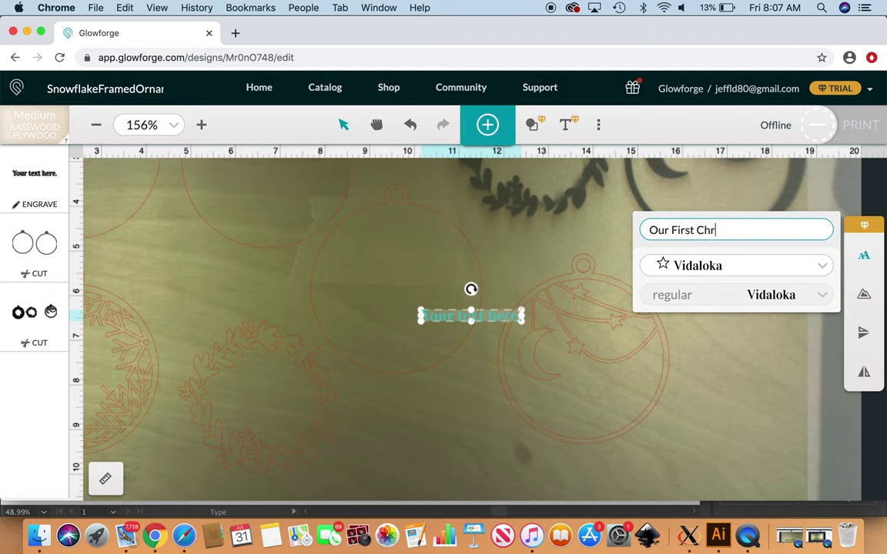
text(istmas)
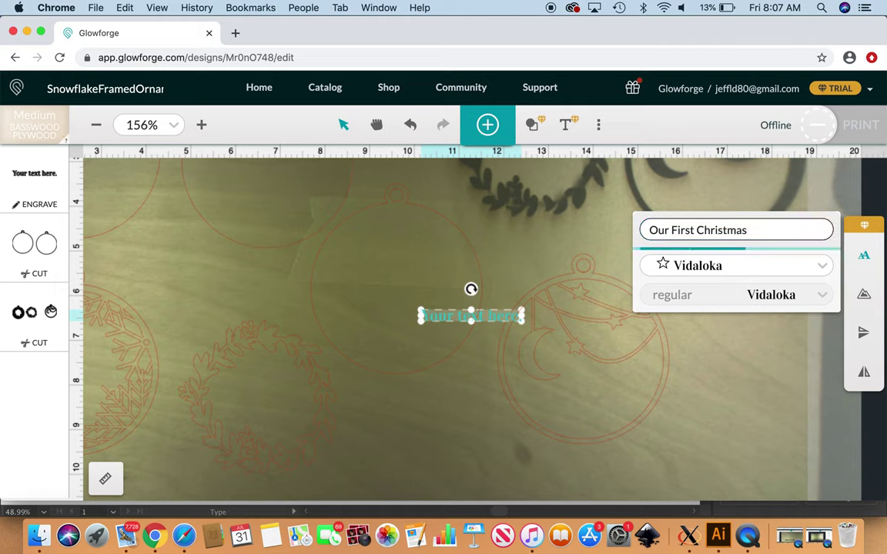
key(Return)
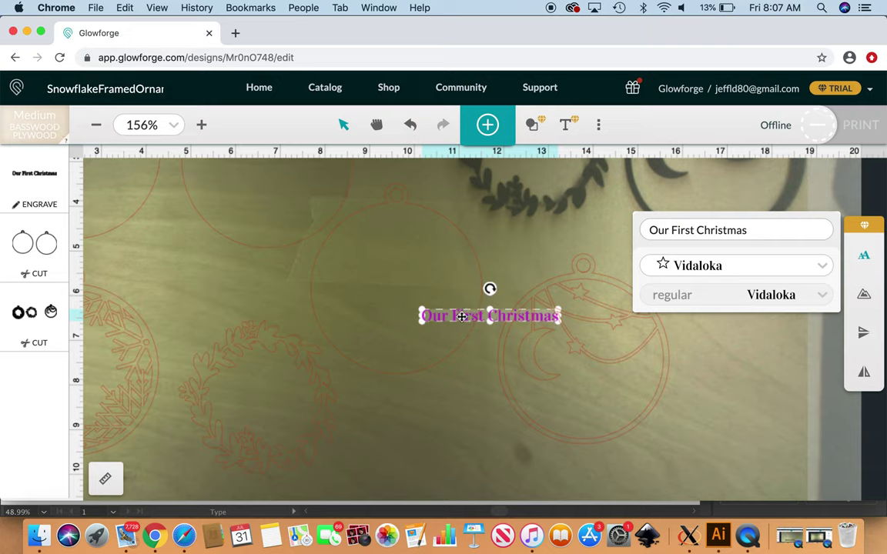
Move the Our First Christmas text into the plain circle and shrink it to about two-thirds width.
drag(460, 317, 358, 321)
click(392, 405)
click(425, 324)
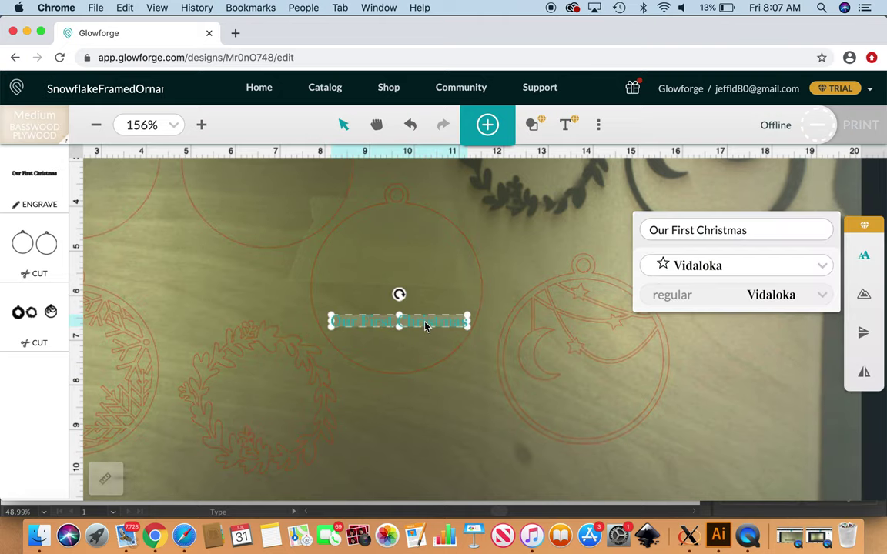
ctrl+scroll(425, 325, up, 3)
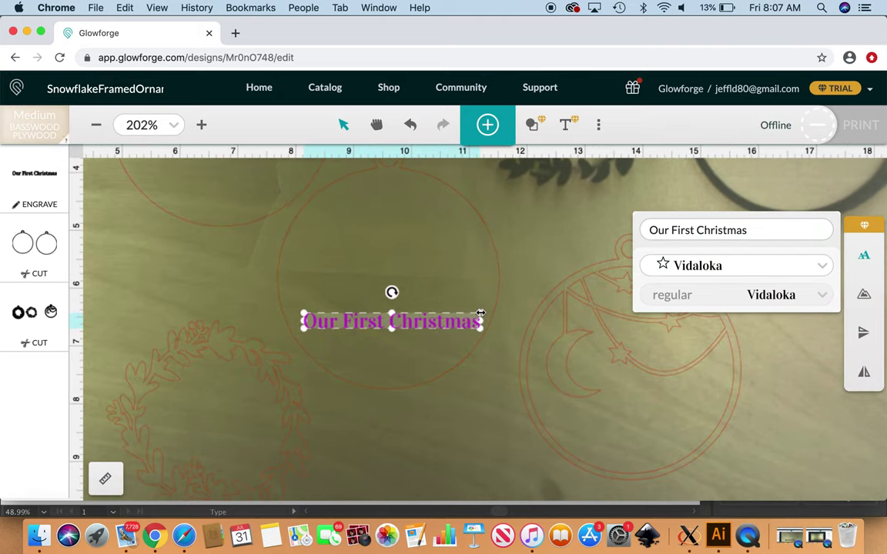
drag(477, 321, 456, 320)
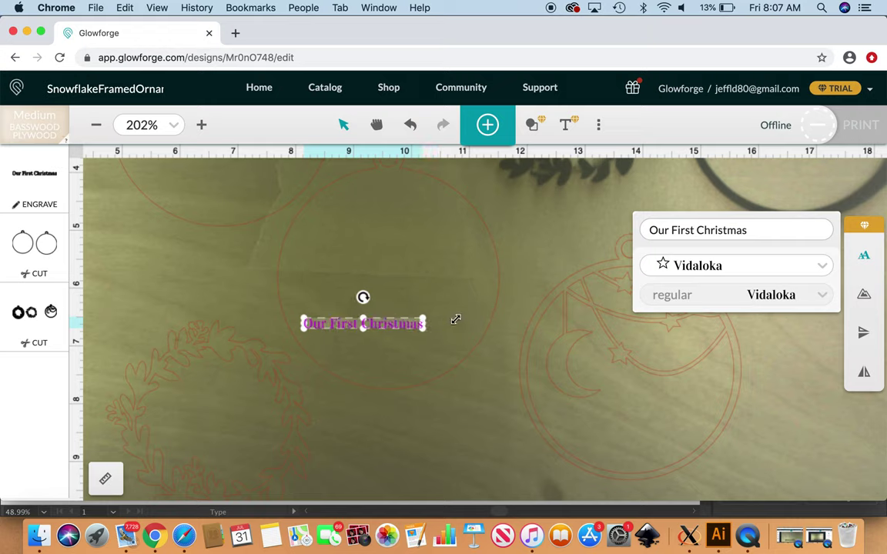
Centre the text horizontally in the circle and place the moon-and-stars ornament to its right.
click(418, 279)
click(380, 329)
drag(381, 324, 405, 332)
click(438, 415)
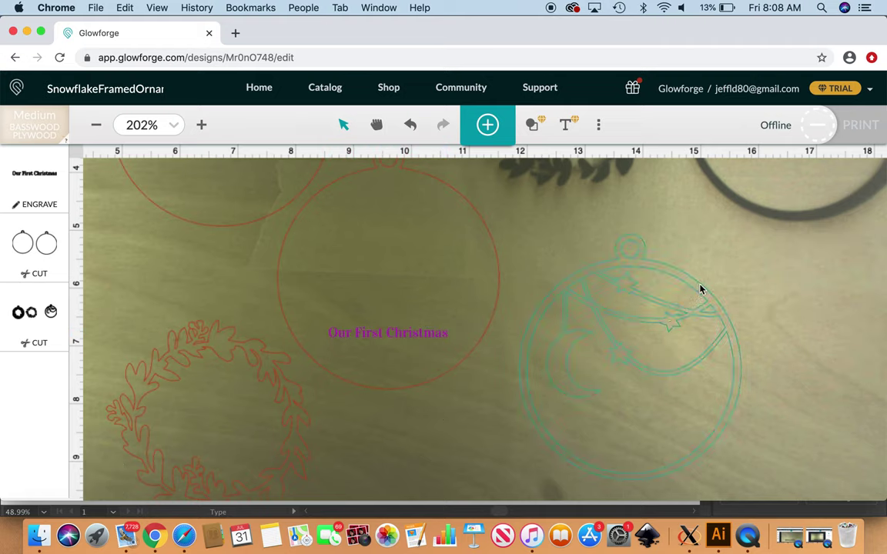
mouse_move(701, 288)
mouse_down()
mouse_move(530, 255)
mouse_move(482, 234)
mouse_move(454, 191)
mouse_move(460, 196)
mouse_move(446, 216)
mouse_move(454, 228)
mouse_move(458, 196)
mouse_move(600, 257)
mouse_move(691, 278)
mouse_up()
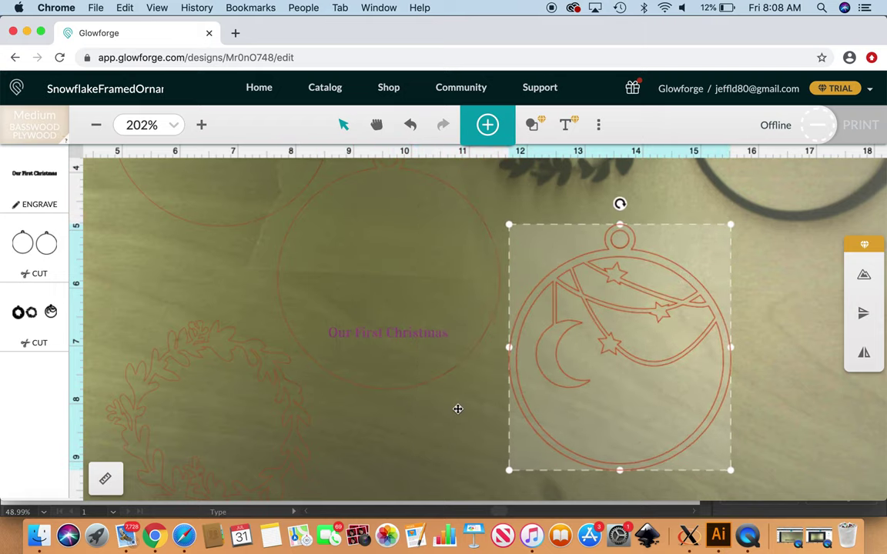
click(464, 401)
Raise the Our First Christmas text toward the middle of the plain circle.
scroll(362, 423, down, 3)
scroll(362, 423, down, 2)
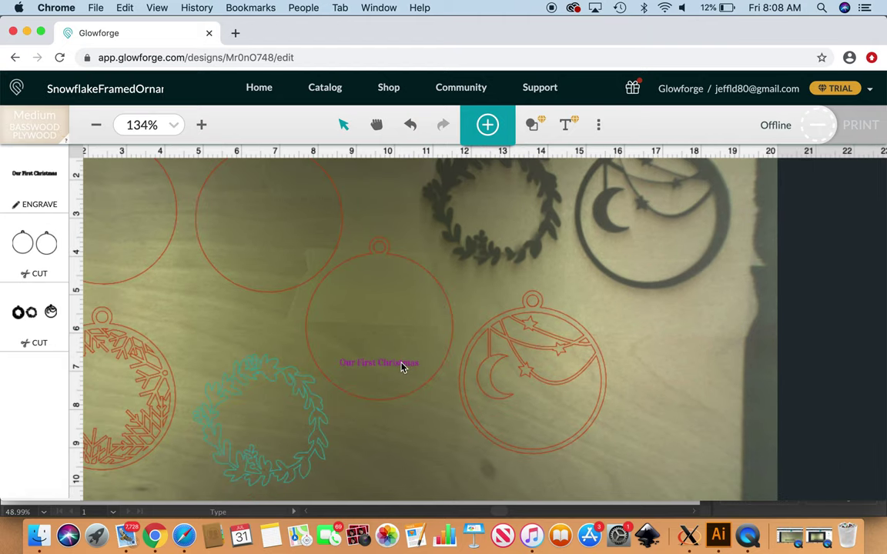
click(401, 367)
drag(400, 362, 403, 331)
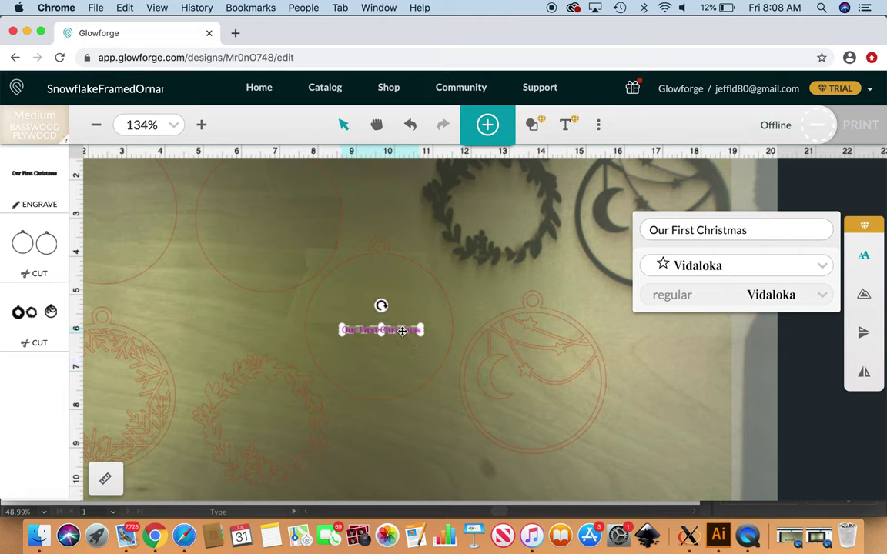
click(388, 423)
Compare the wreath and snowflake ornaments over the circle, then return them to the left side.
click(323, 421)
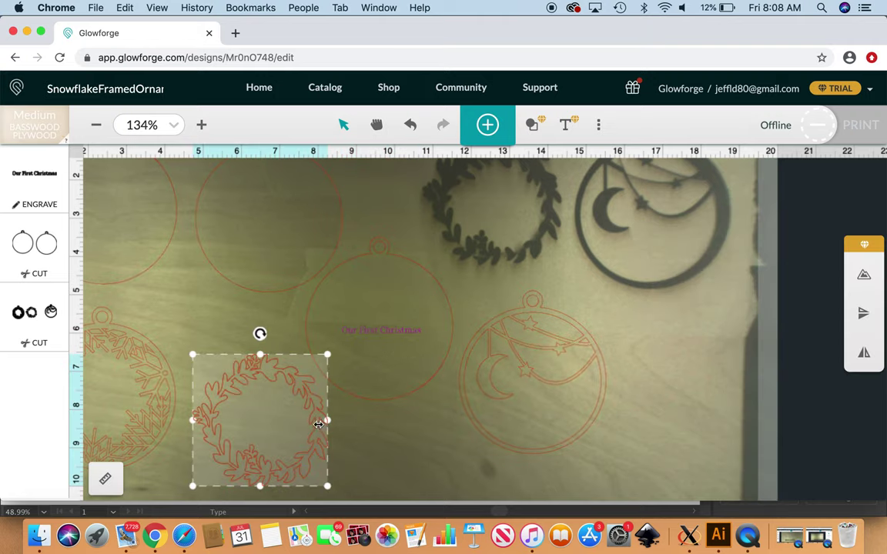
mouse_move(293, 421)
mouse_down()
mouse_move(360, 348)
mouse_move(412, 327)
mouse_move(289, 420)
mouse_up()
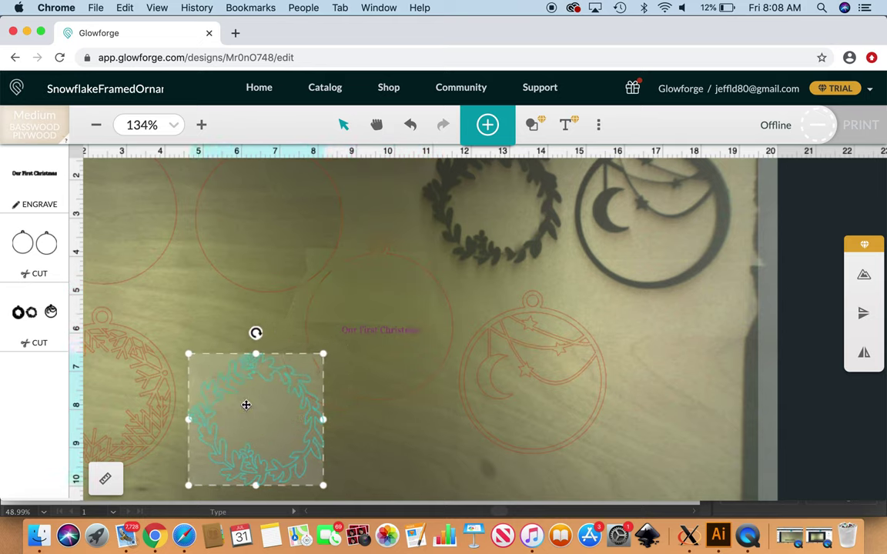
click(156, 342)
drag(155, 362, 433, 293)
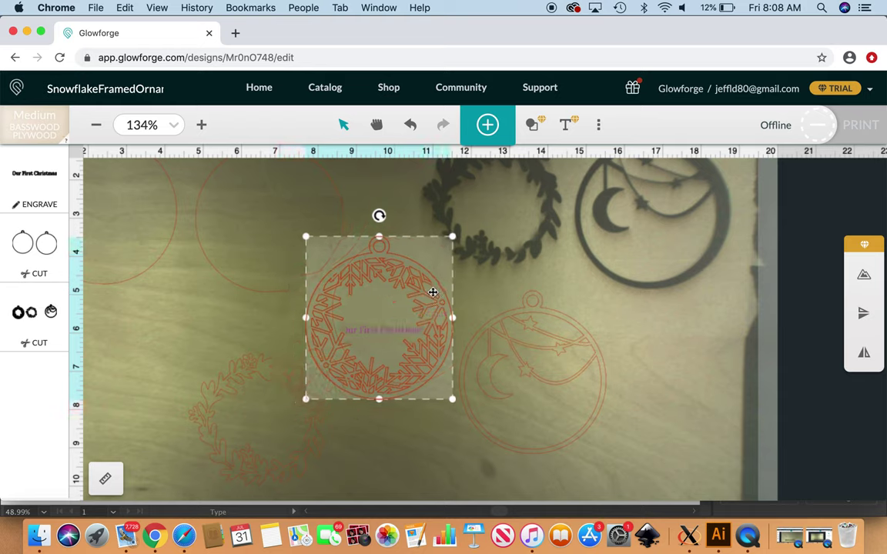
drag(433, 292, 164, 362)
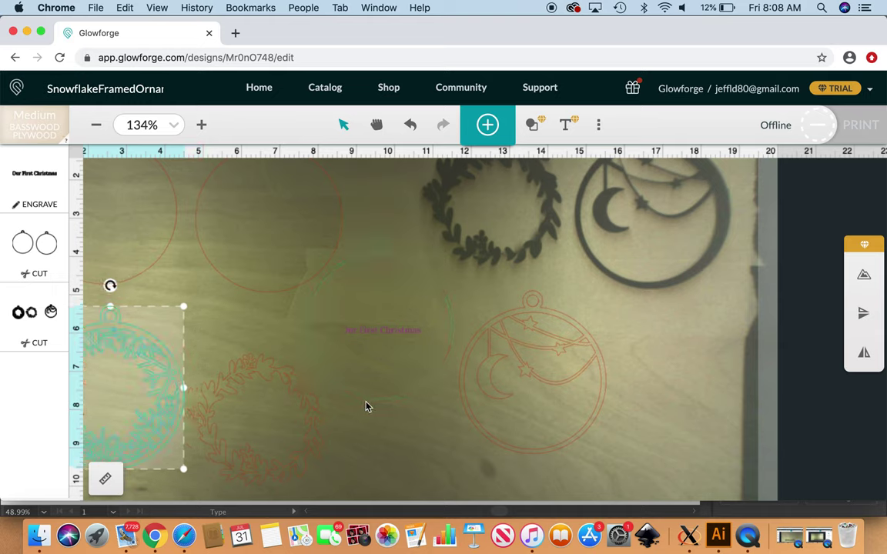
click(382, 370)
Shrink the Our First Christmas text further within the plain circle.
click(394, 333)
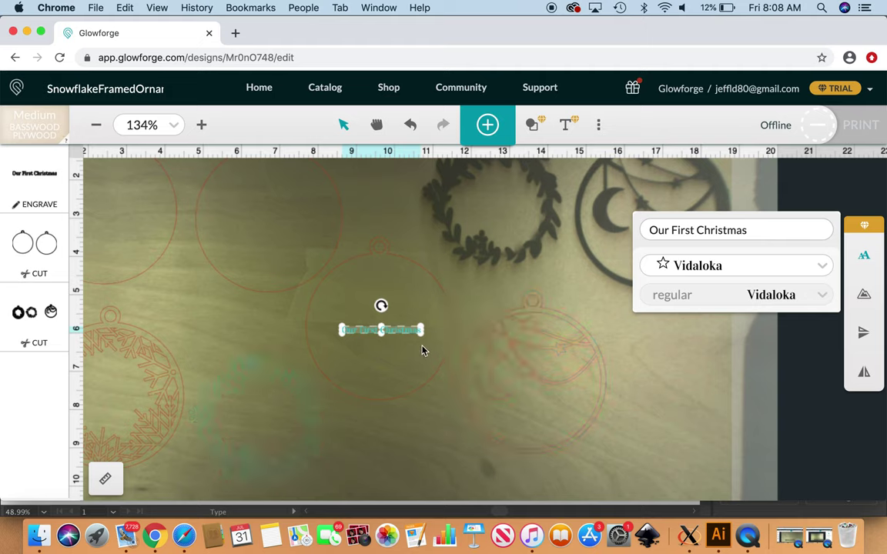
drag(423, 328, 417, 329)
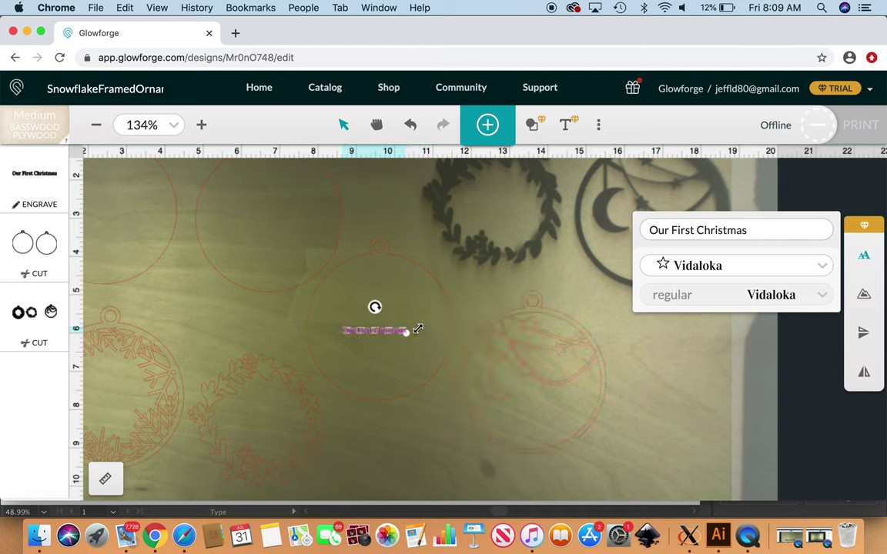
click(352, 495)
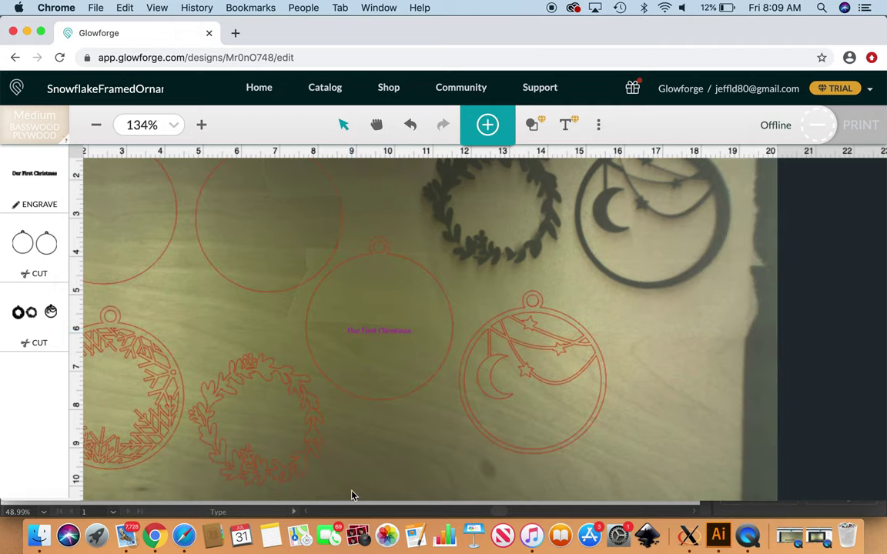
Preview the snowflake over the circle, return it to the left edge, and check the SD Graphic engrave settings.
drag(162, 374, 429, 298)
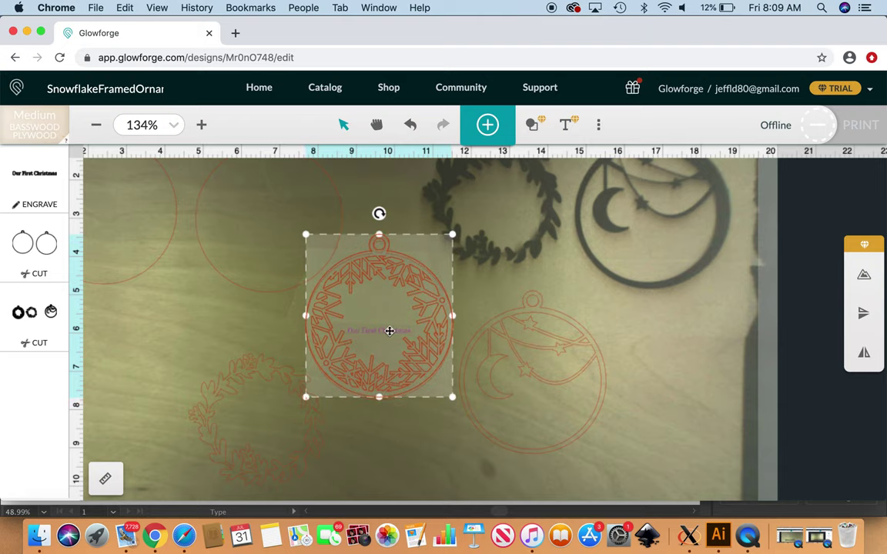
ctrl+scroll(390, 331, up, 3)
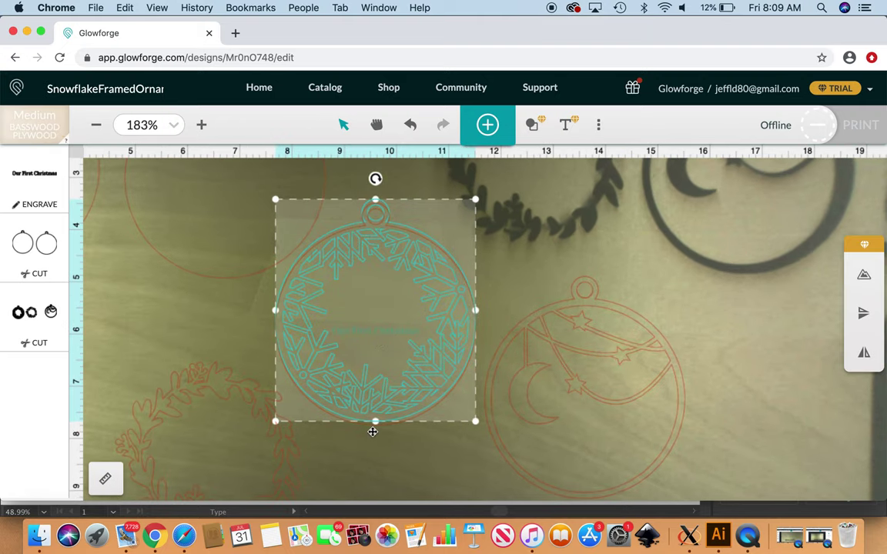
click(371, 458)
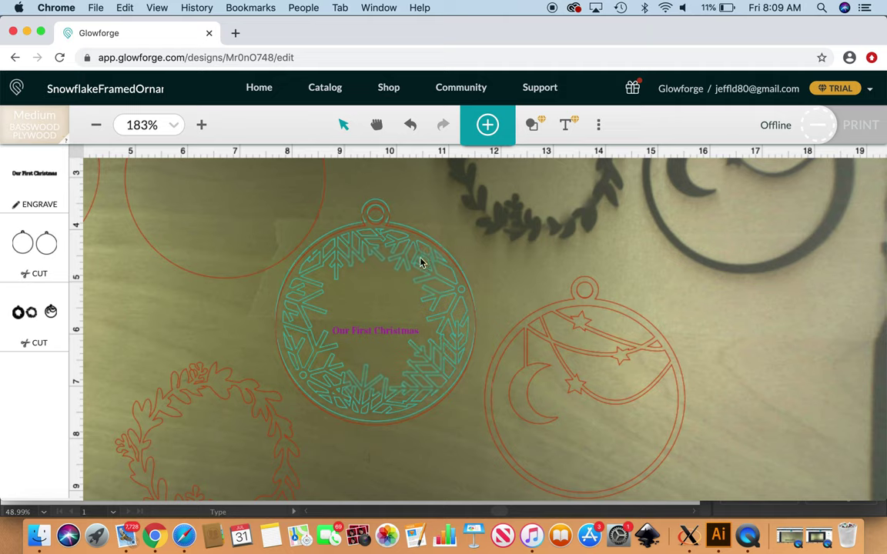
drag(419, 263, 74, 300)
drag(131, 295, 131, 296)
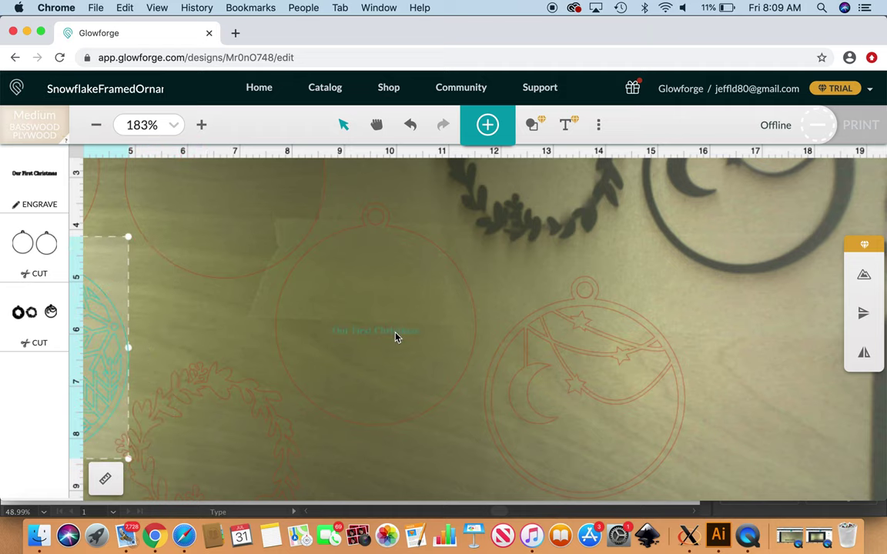
click(42, 192)
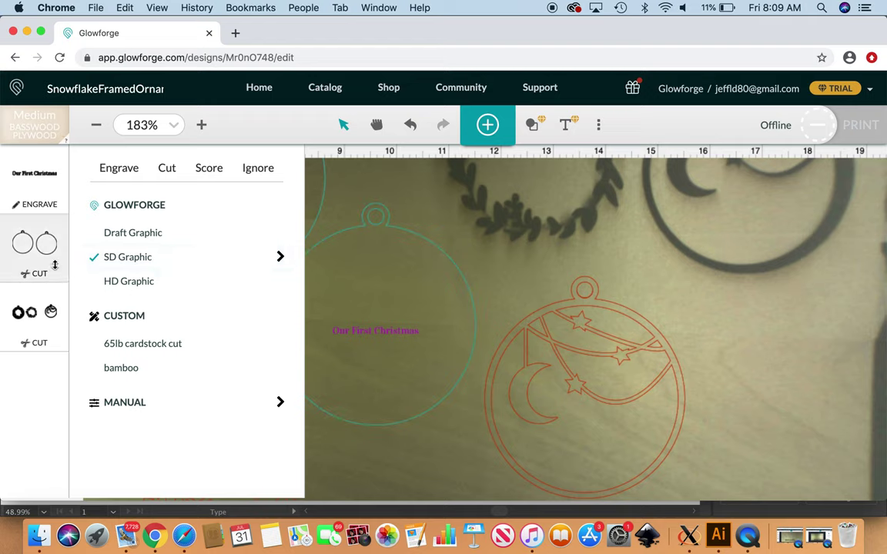
click(49, 312)
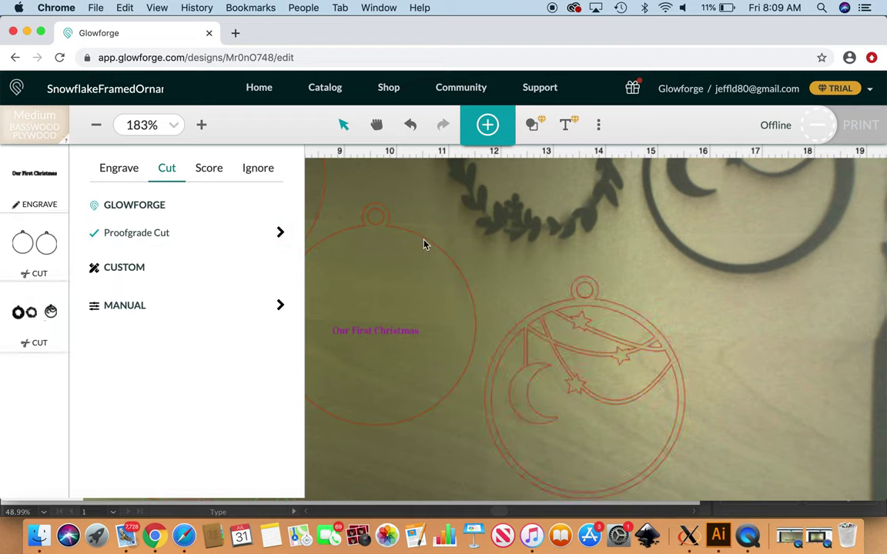
click(459, 232)
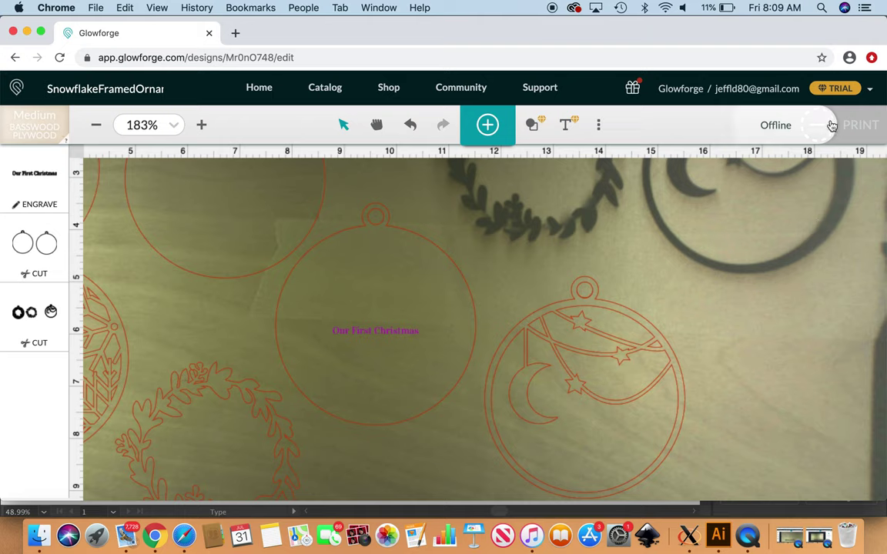